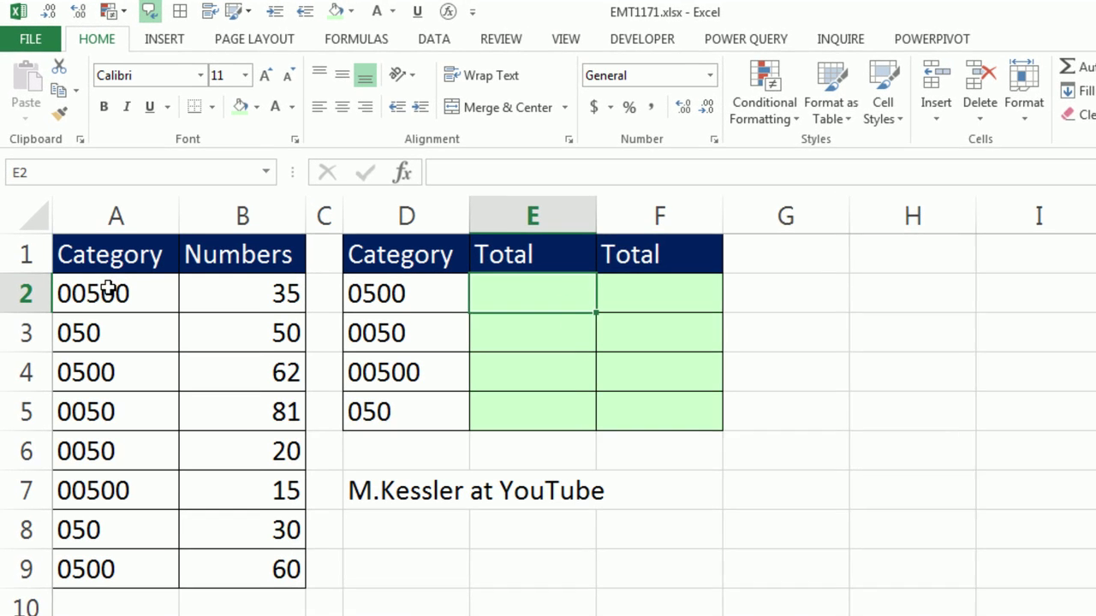
drag(71, 241, 84, 301)
drag(103, 373, 108, 579)
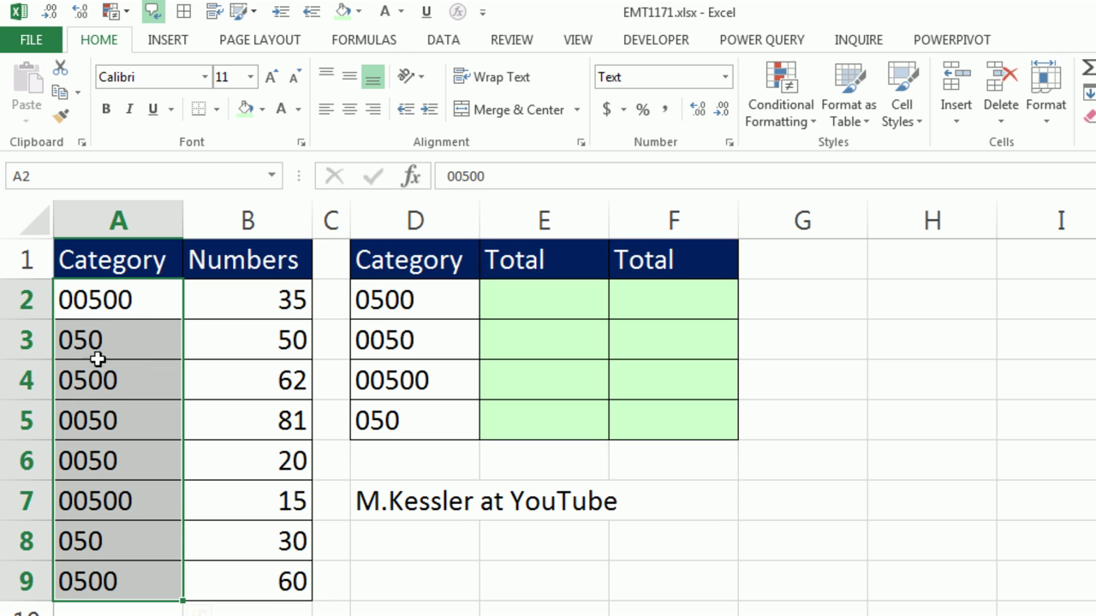
Enter =SUMIFS($B$2:$B$9,$A$2:$A$9,D2) in E2 and fill it down through E5.
click(505, 305)
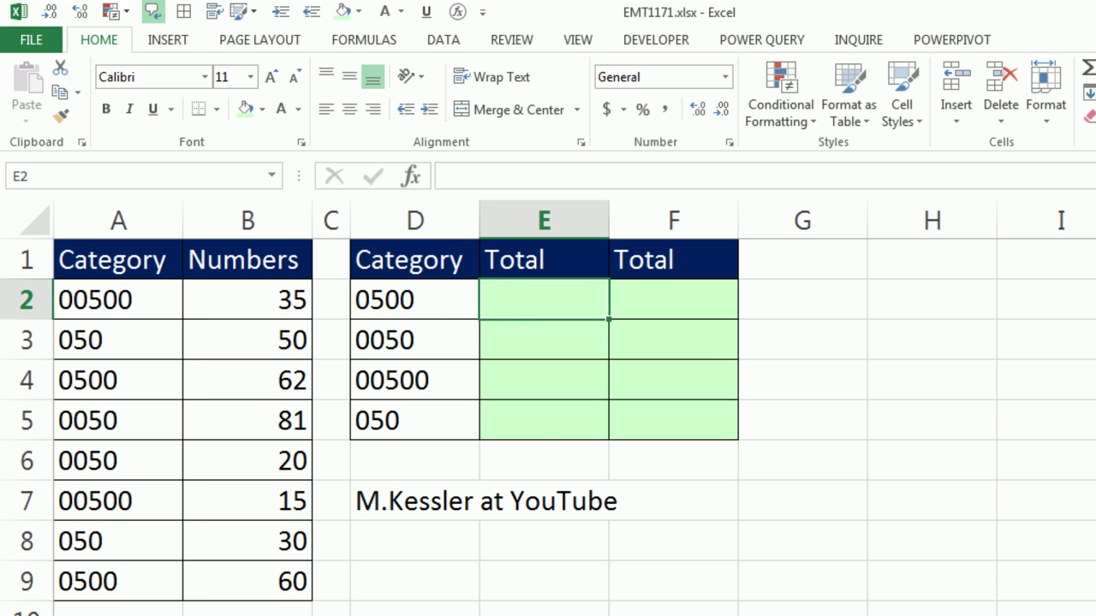
text(=sumifs)
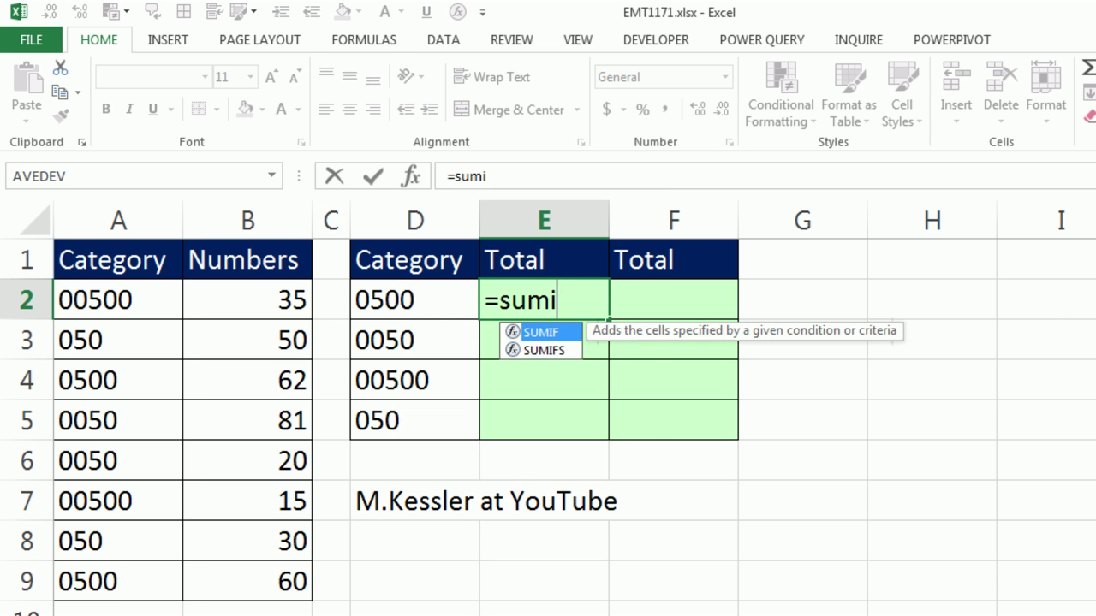
key(Tab)
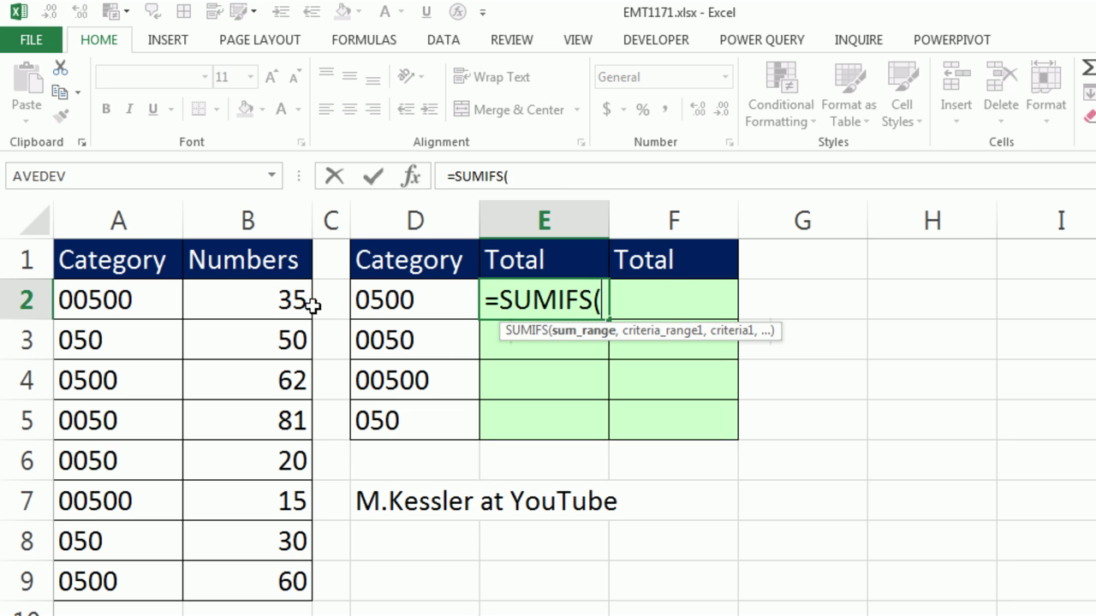
drag(297, 303, 269, 569)
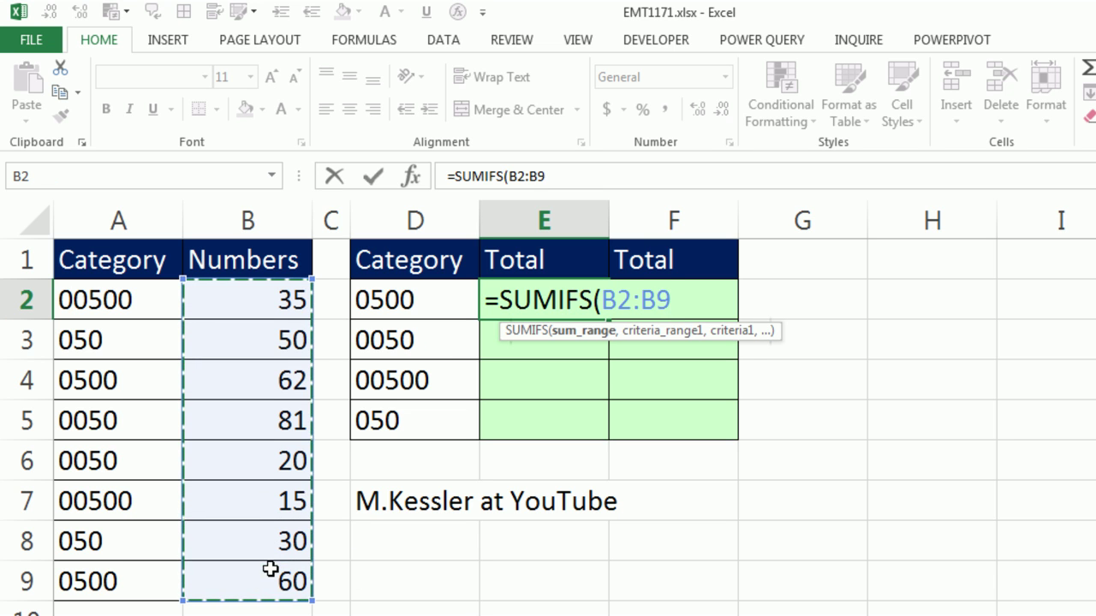
key(F4)
text(,)
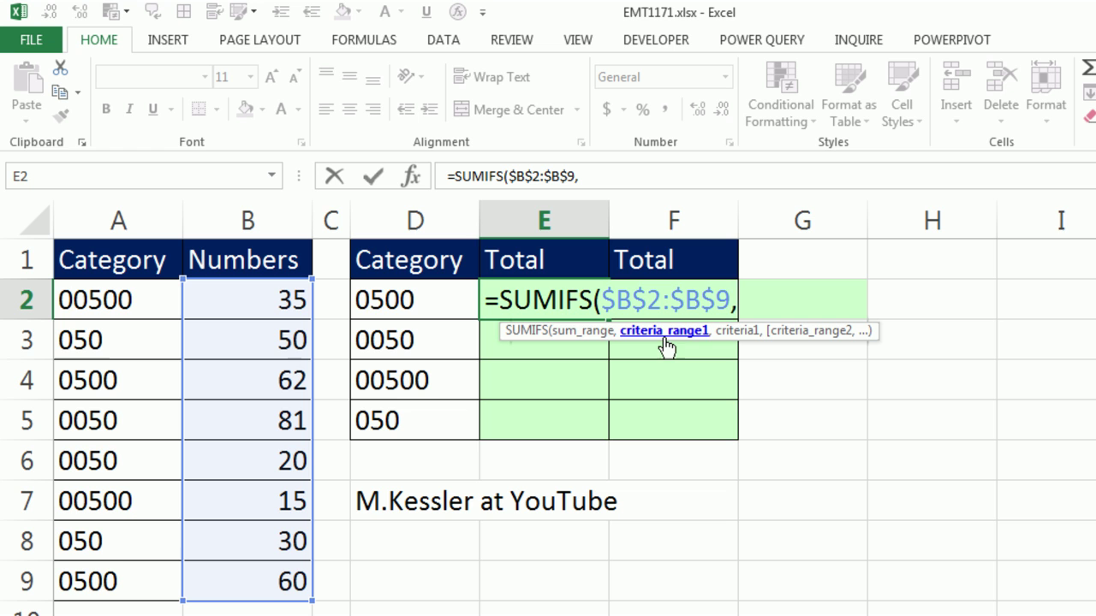
drag(129, 294, 120, 584)
key(F4)
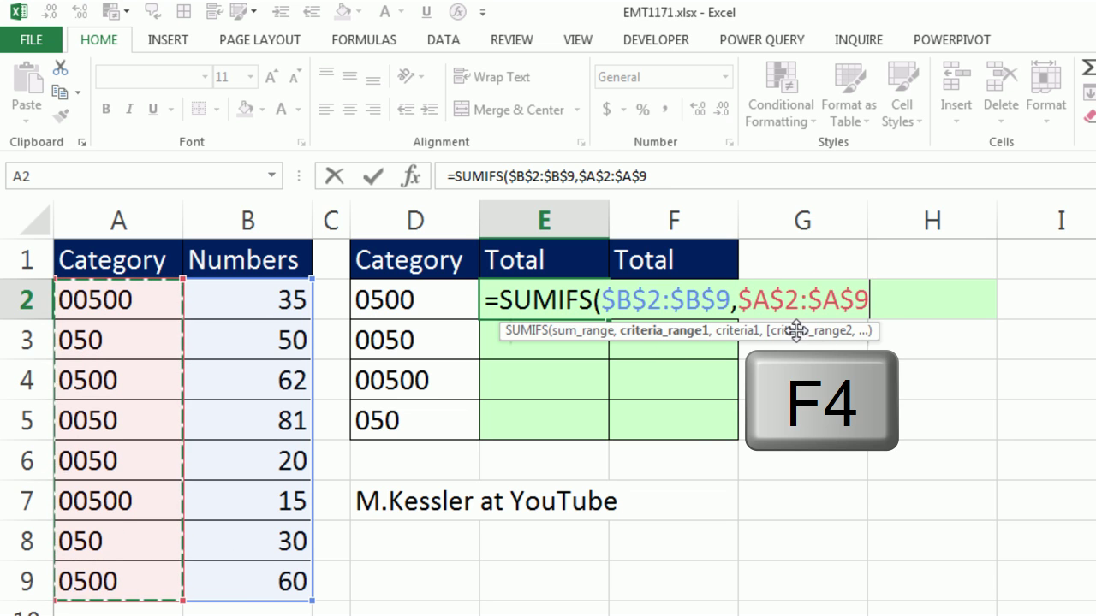
text(,)
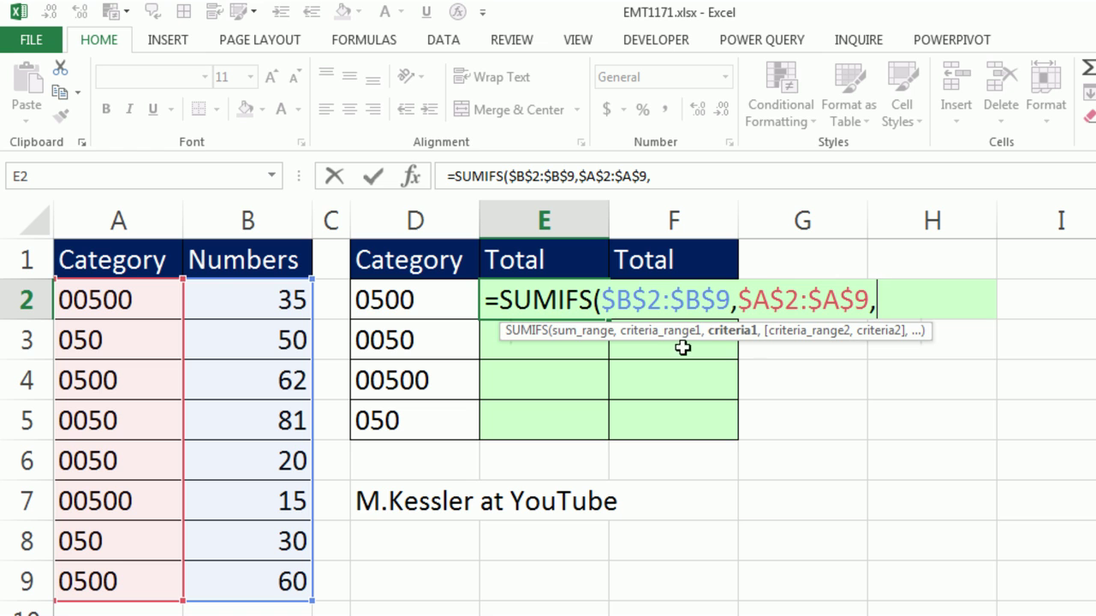
click(423, 310)
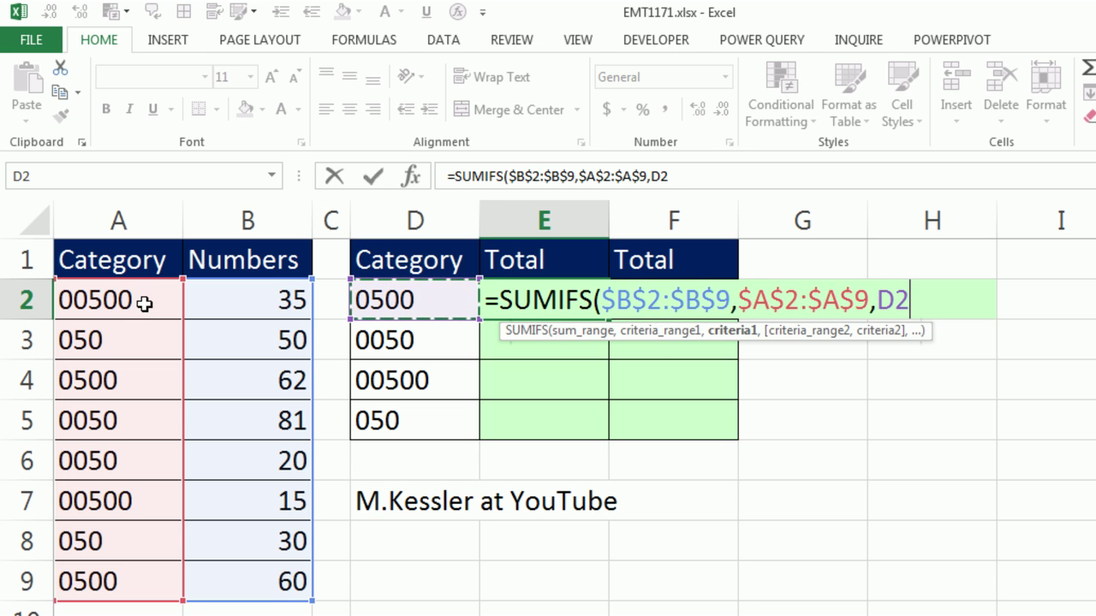
key(ctrl+Return)
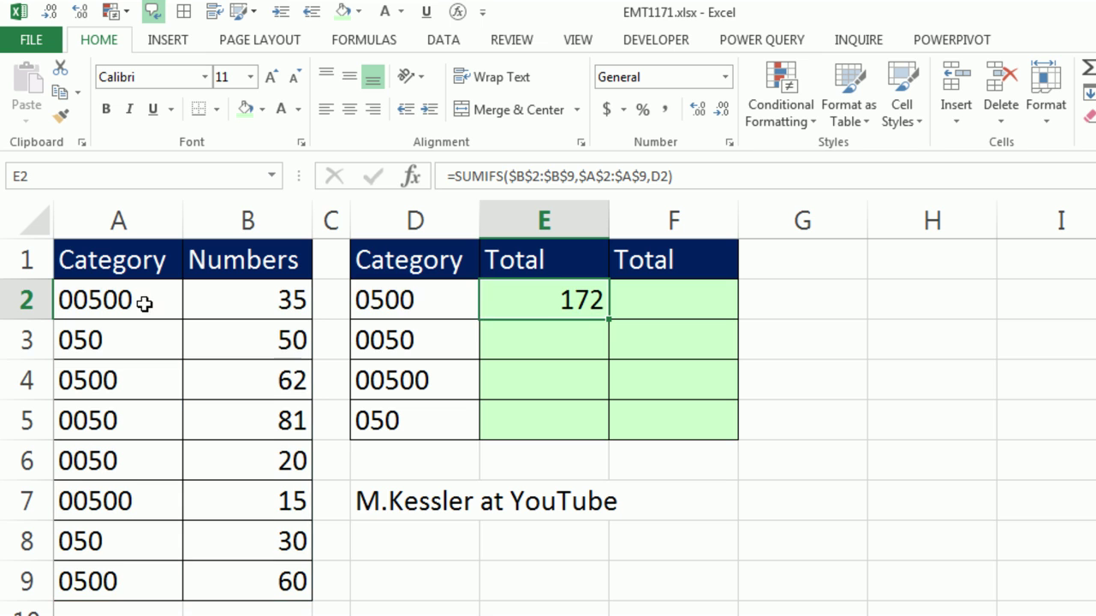
double_click(609, 320)
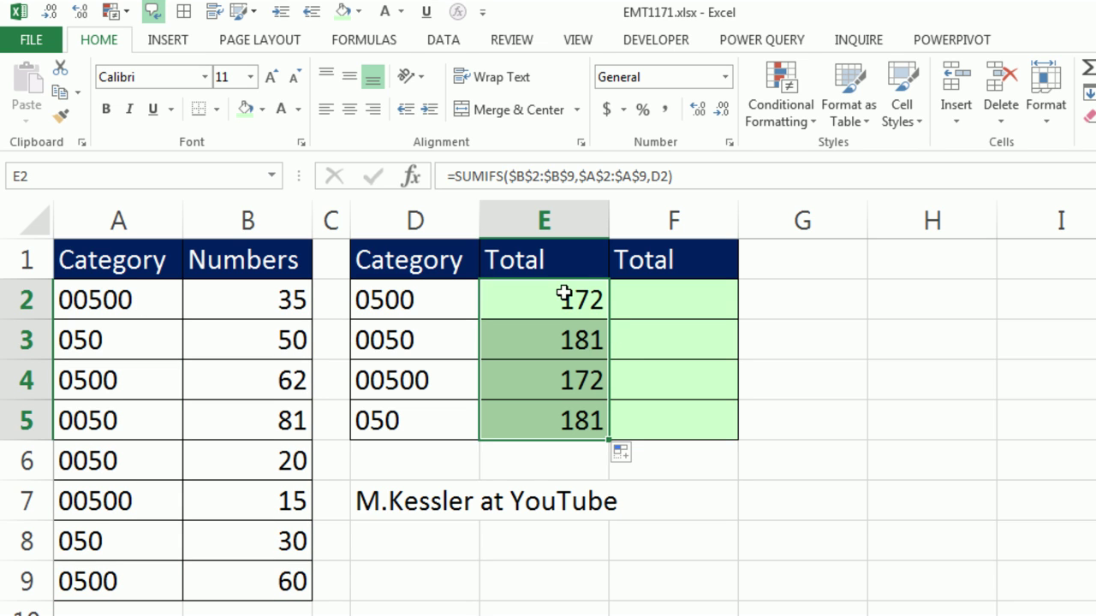
Check the total in E2 against the numbers in B2, B4, B7 and B9, and inspect the SUMIFS formula in E4.
mouse_move(564, 295)
mouse_down()
mouse_move(560, 326)
mouse_move(563, 306)
mouse_up()
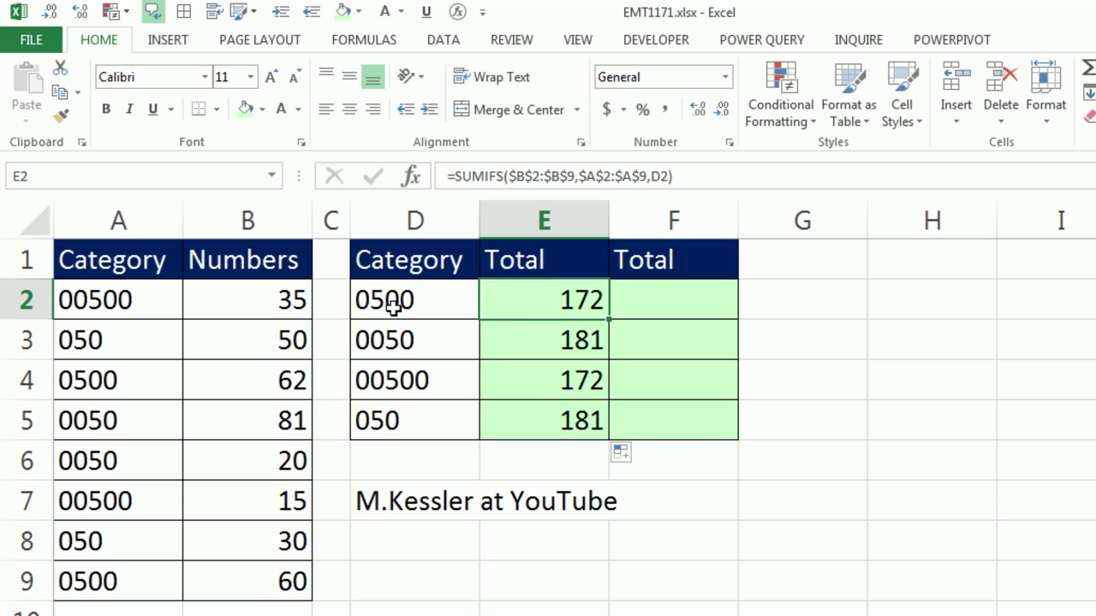
click(250, 304)
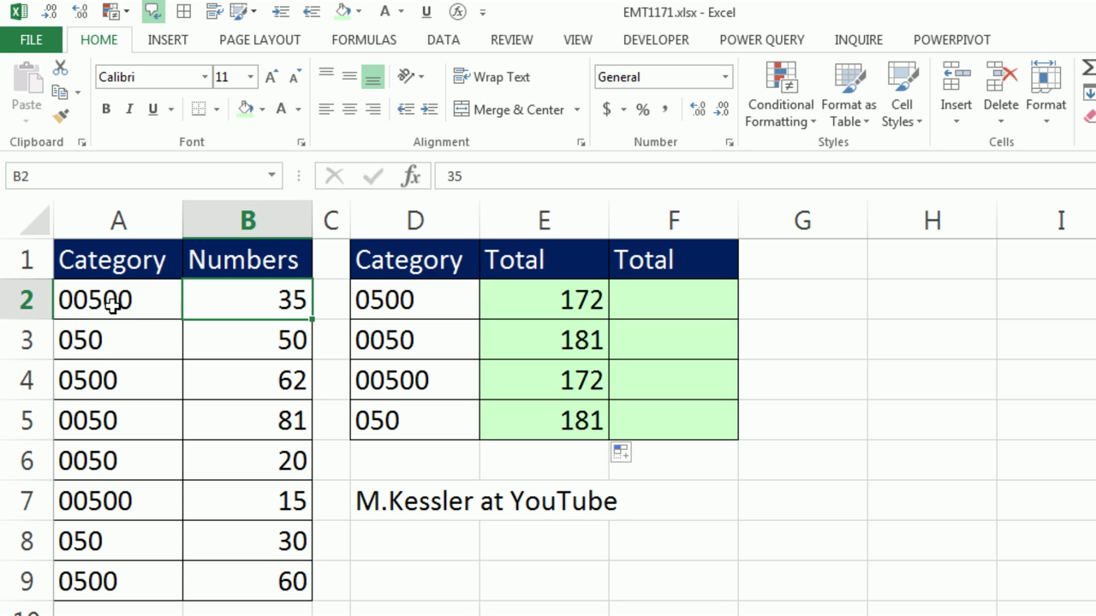
ctrl+click(228, 383)
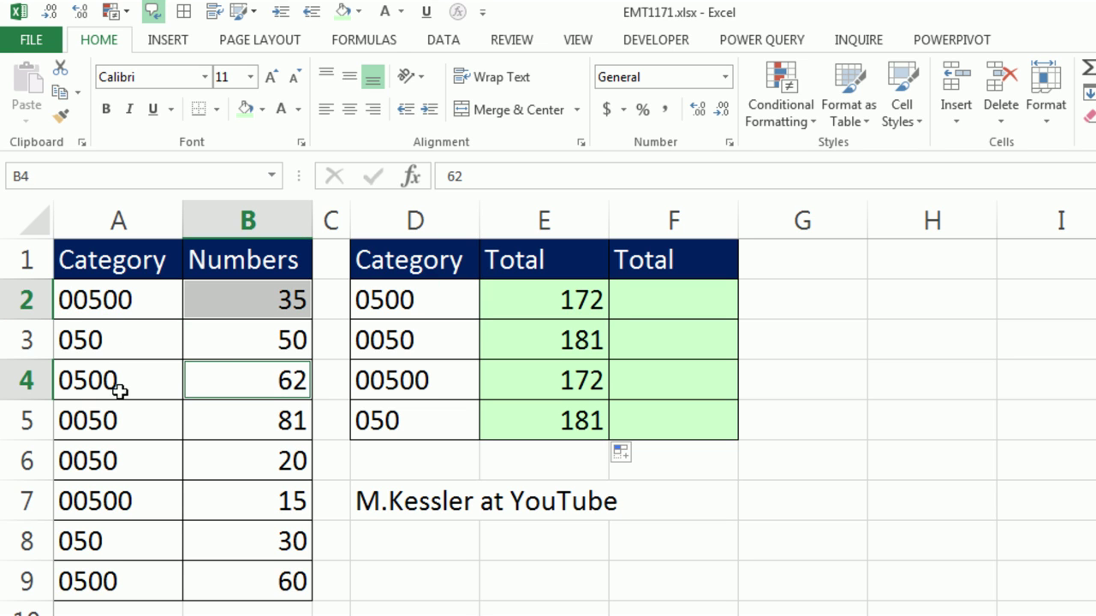
ctrl+click(242, 500)
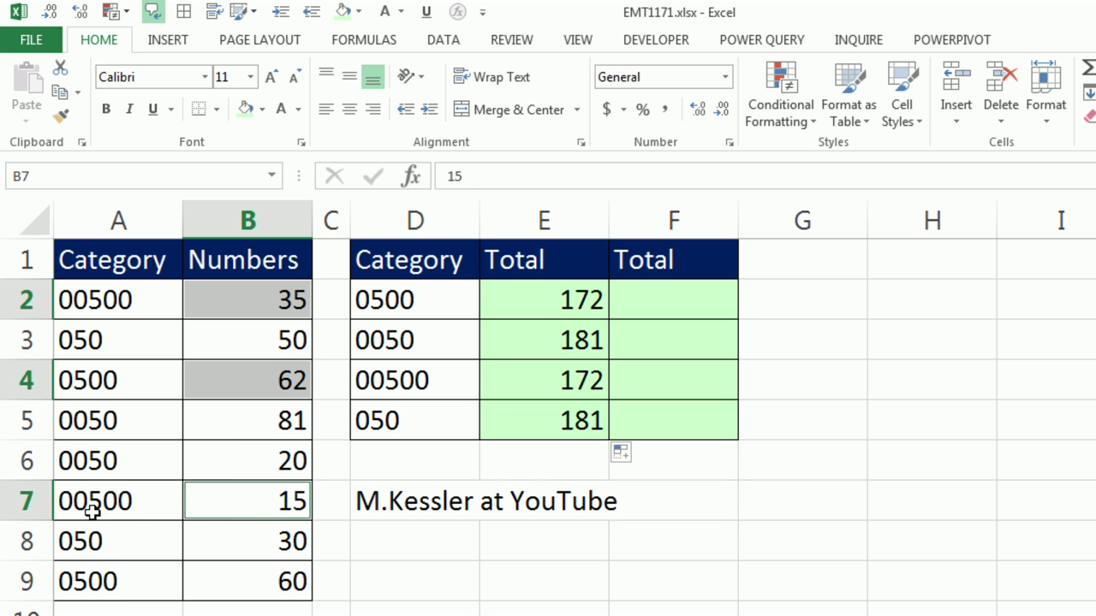
ctrl+click(244, 588)
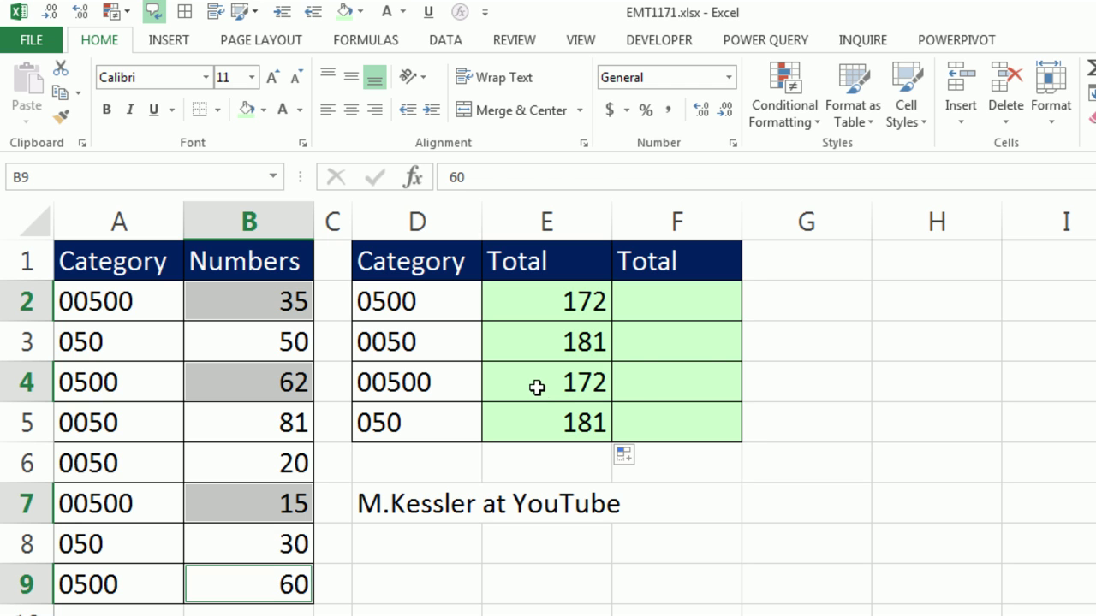
double_click(537, 388)
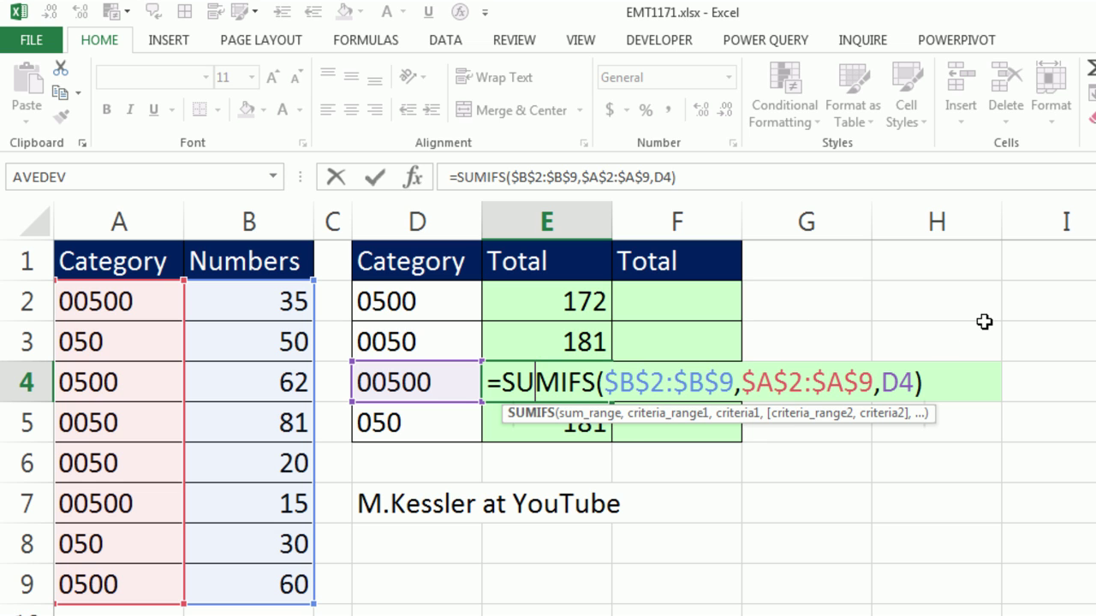
key(ctrl+Return)
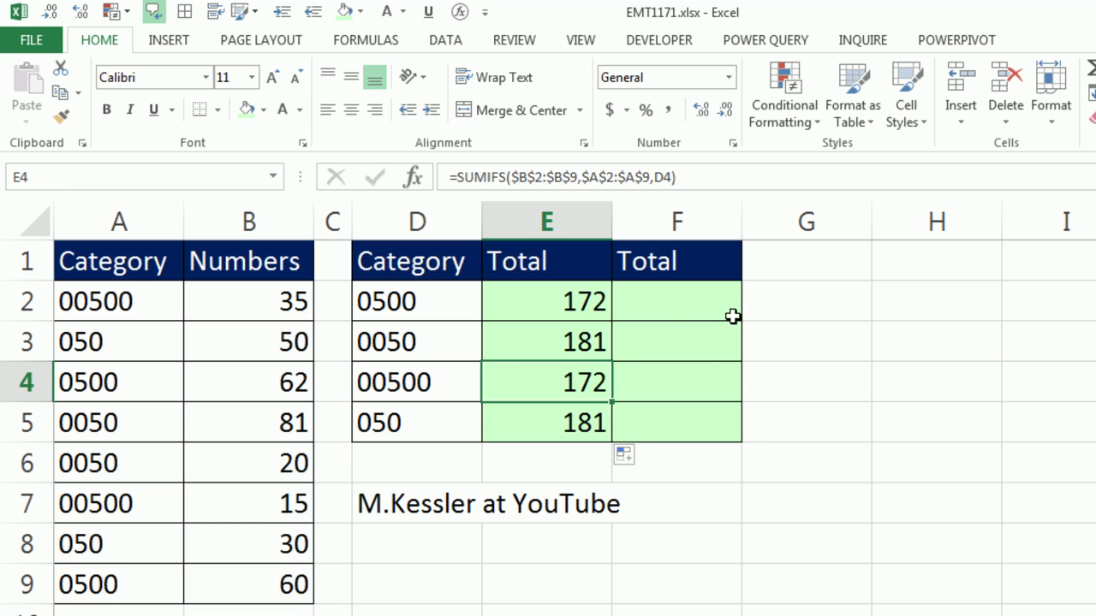
Begin a SUMPRODUCT formula in F2 with --($A$2:$A$9=D2) as its first array.
click(662, 303)
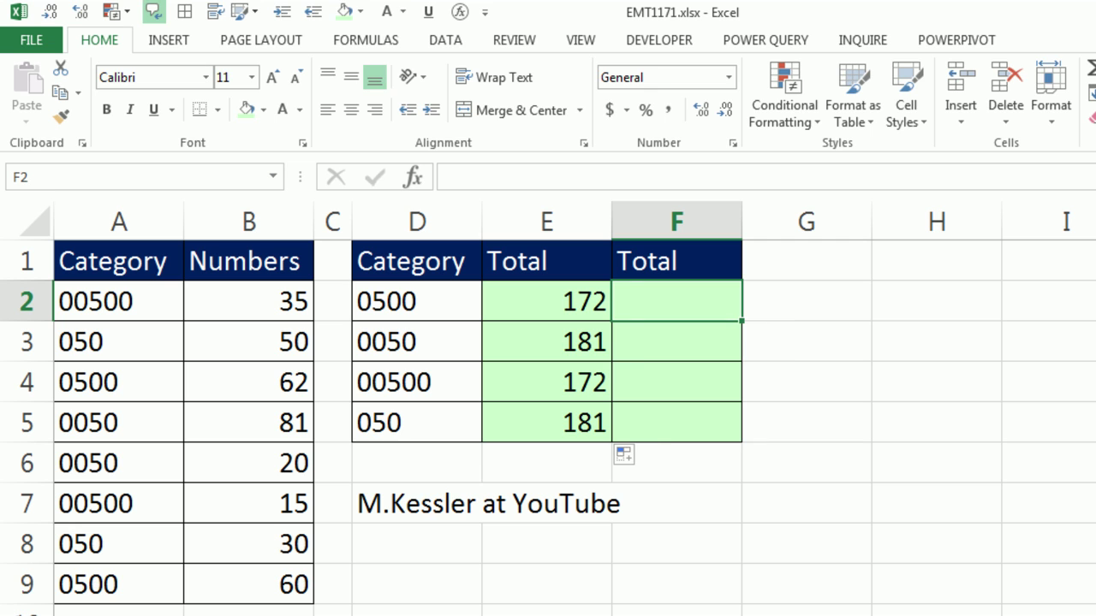
text(=sump)
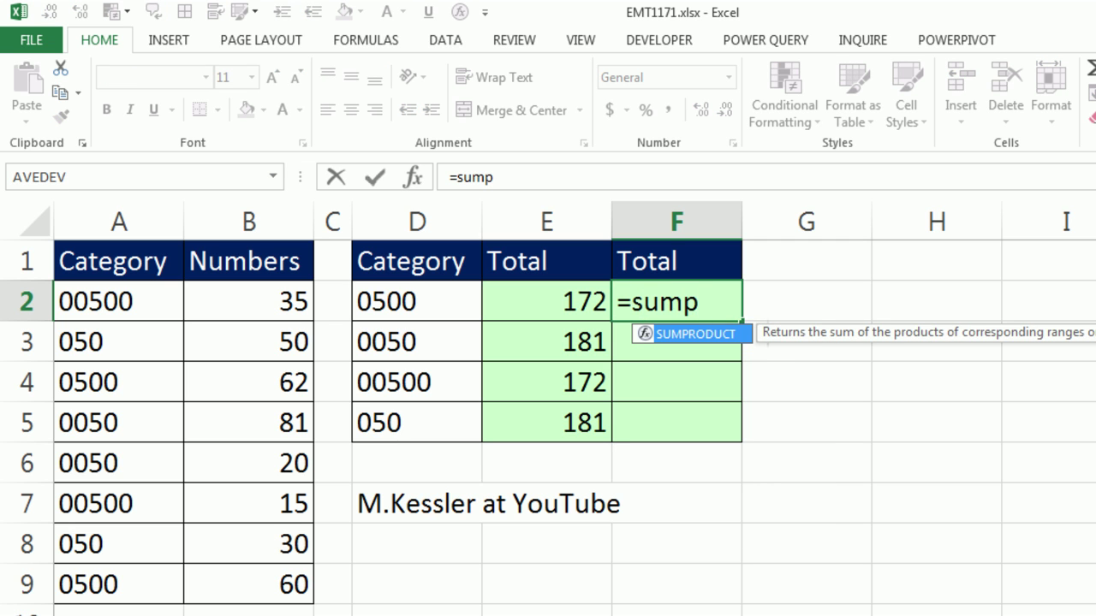
key(Tab)
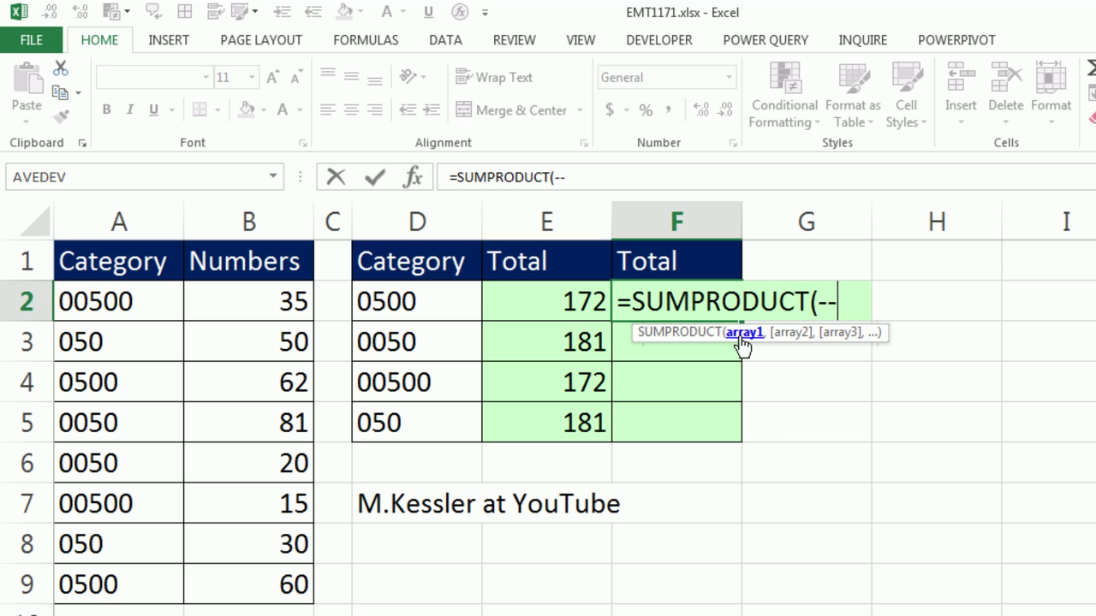
text(()
drag(130, 303, 139, 584)
key(F4)
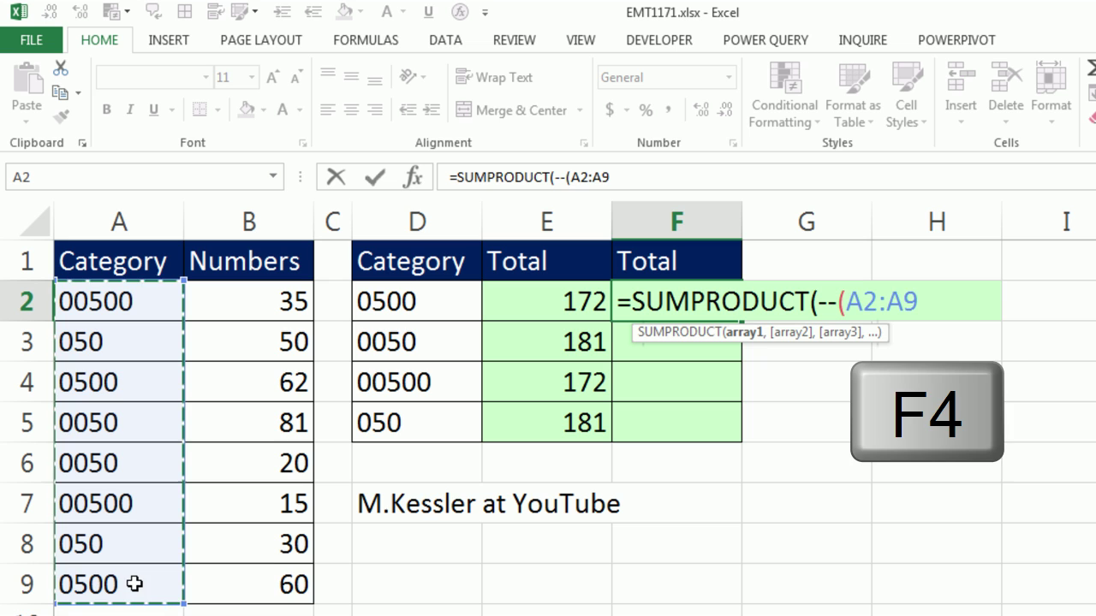
text(=)
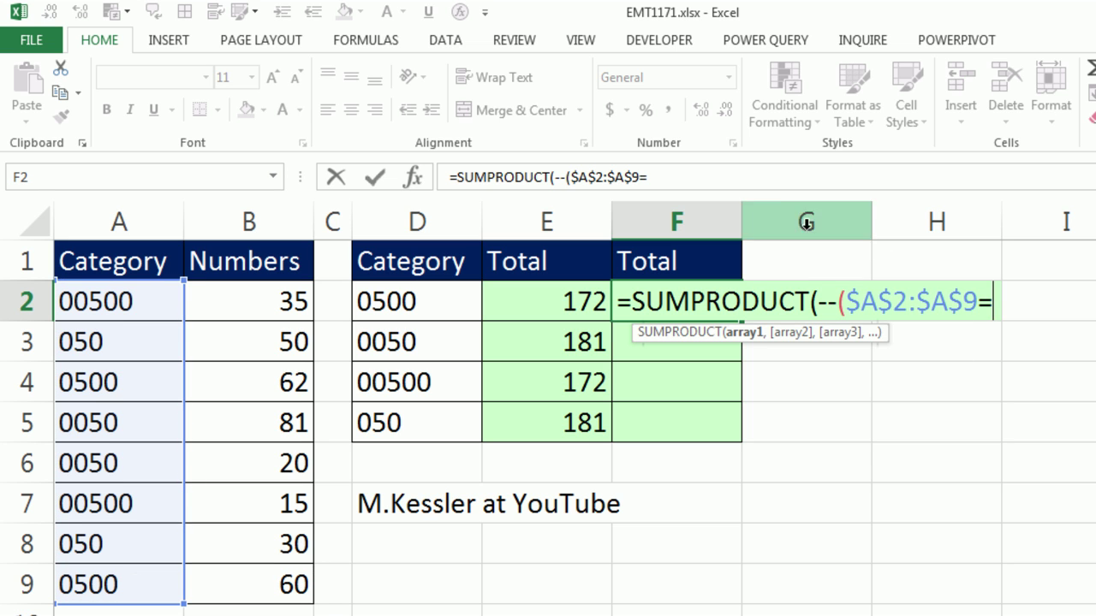
click(431, 302)
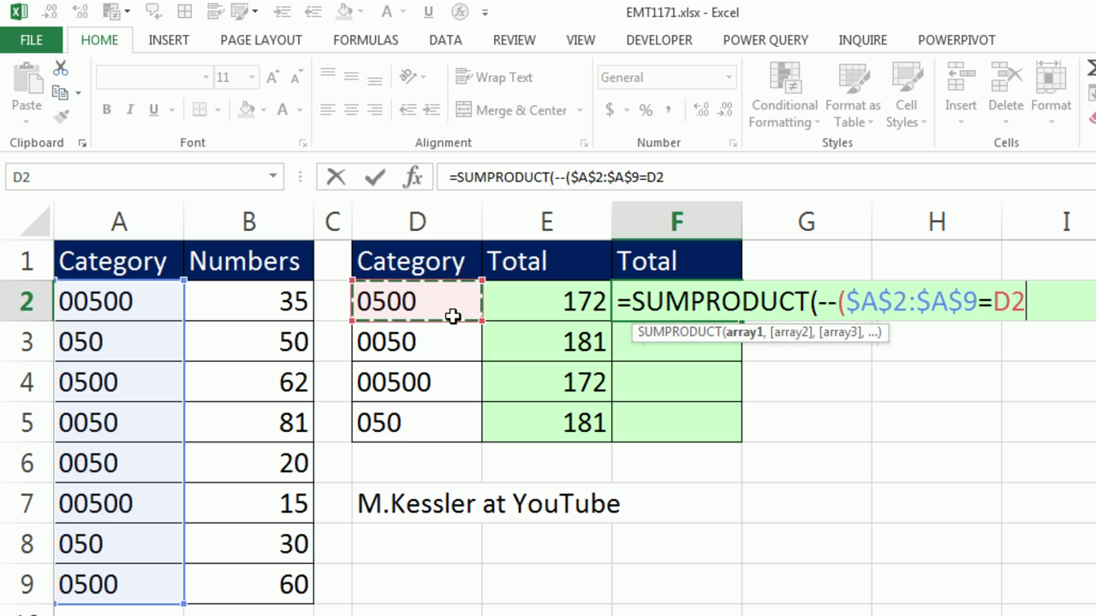
text())
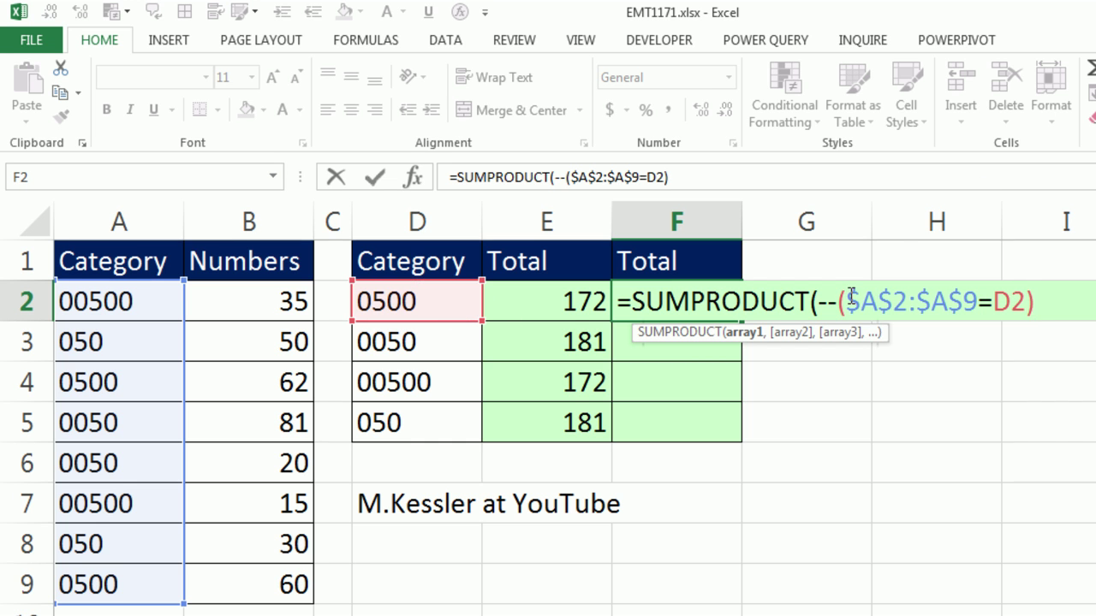
Evaluate the comparison $A$2:$A$9=D2 and its double-negated form inside the F2 formula, restoring the original expression after each evaluation.
drag(850, 300, 937, 267)
key(F9)
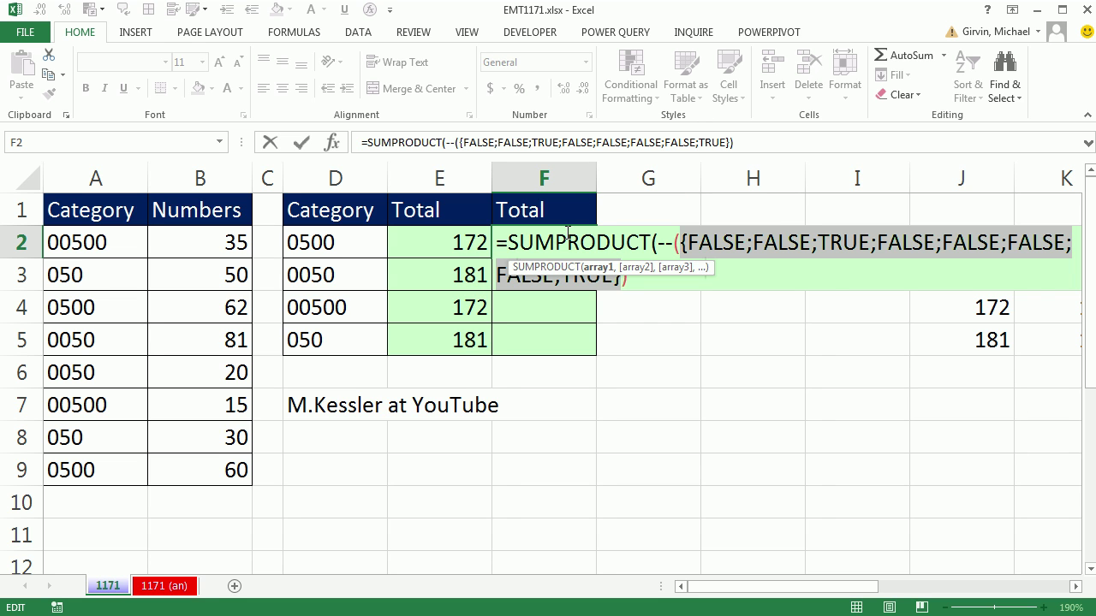
key(ctrl+z)
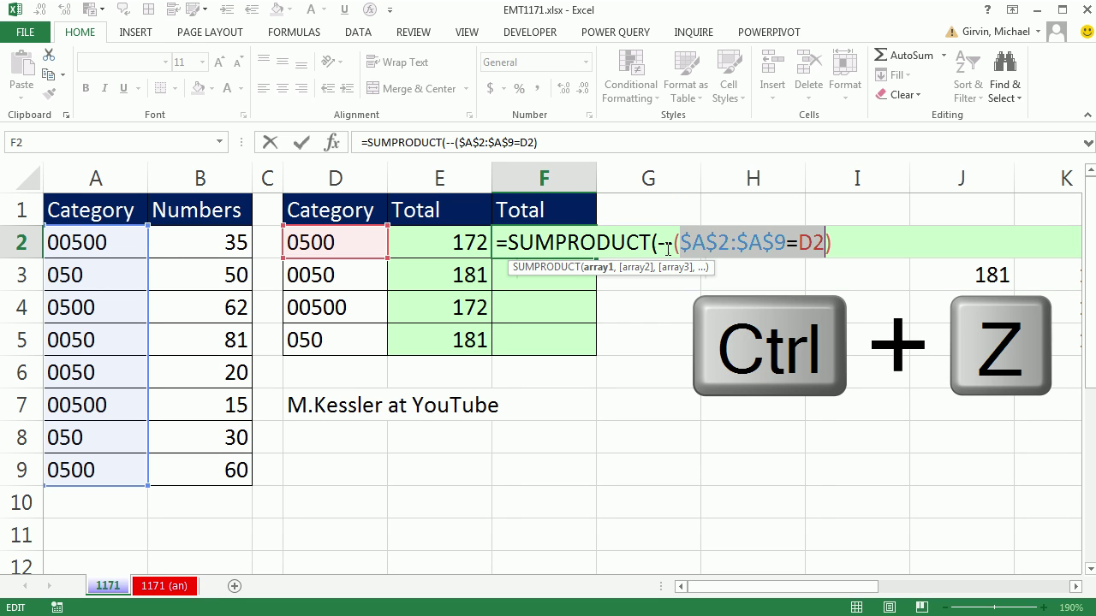
click(598, 268)
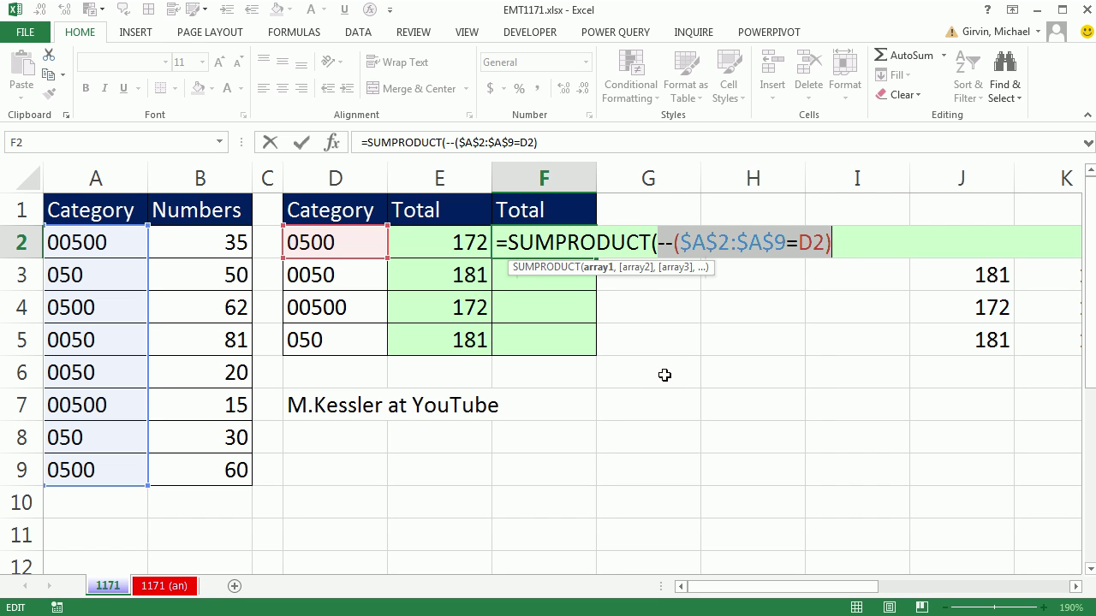
key(F9)
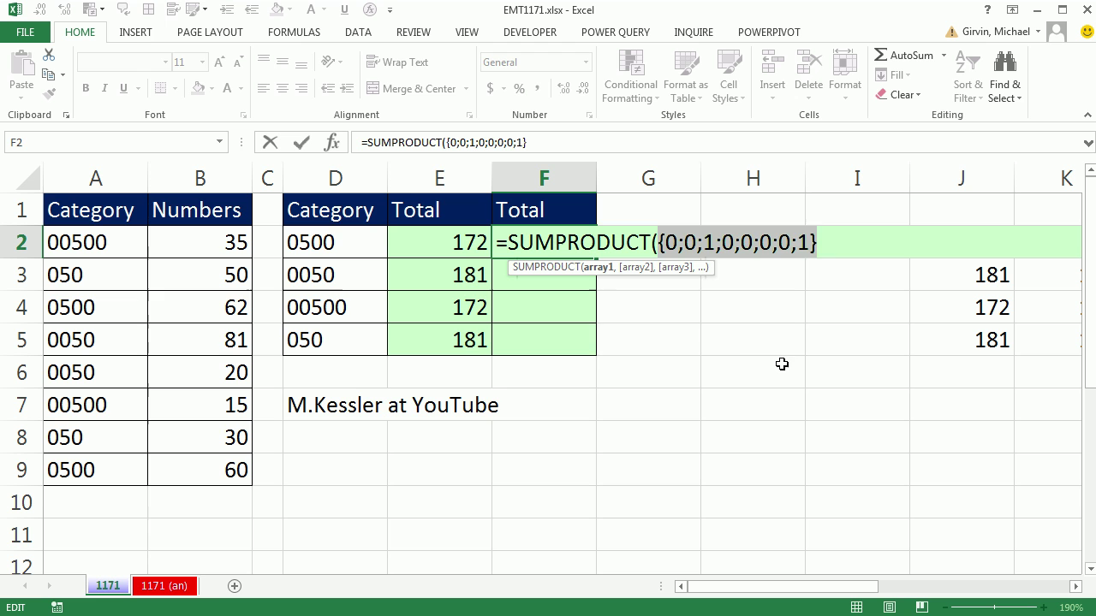
key(ctrl+z)
click(863, 236)
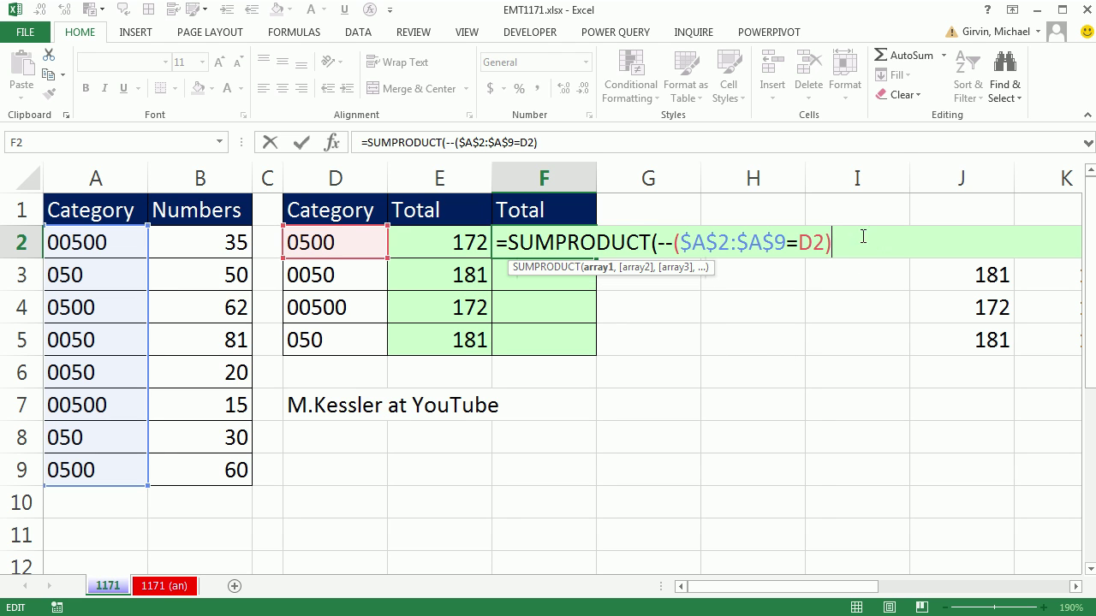
Complete the SUMPRODUCT formula in F2 with B2:B9 as the second array, fill it down through F5 and check the last copy.
text(,)
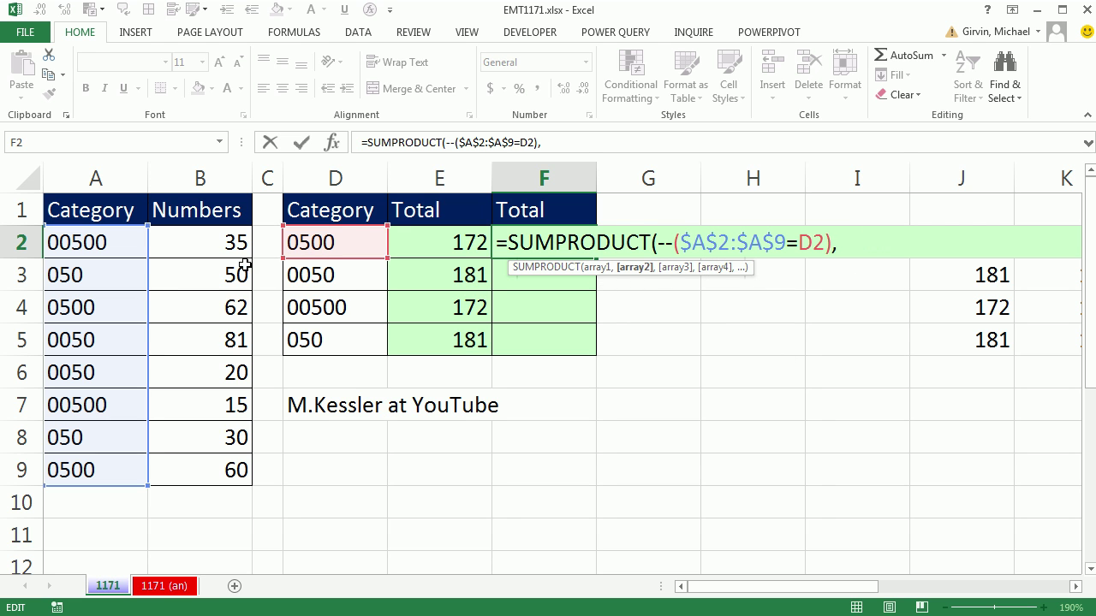
drag(209, 239, 226, 444)
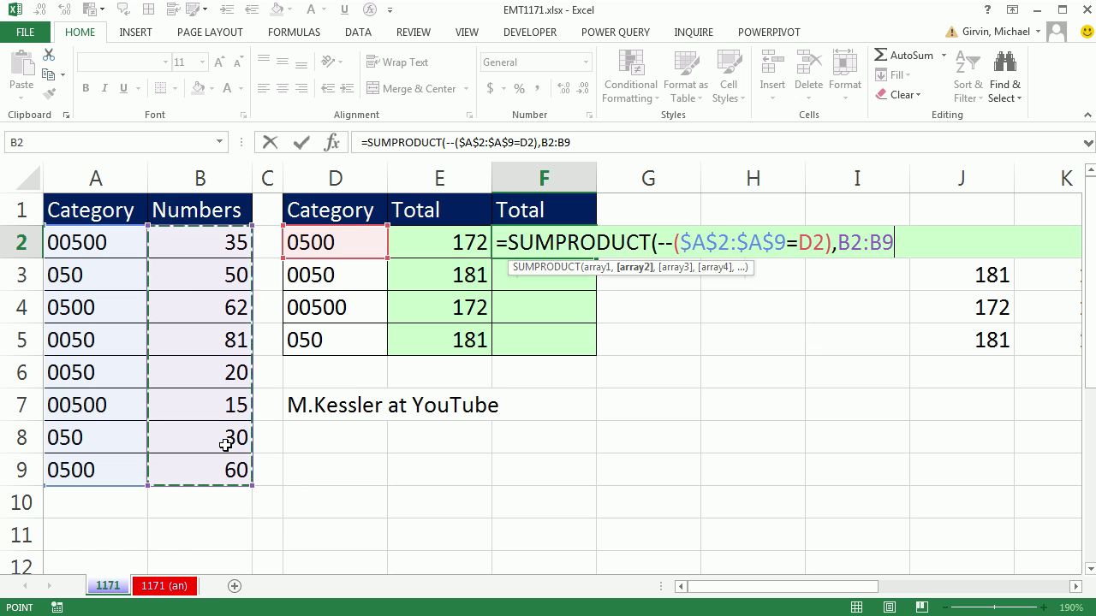
text())
key(ctrl+Return)
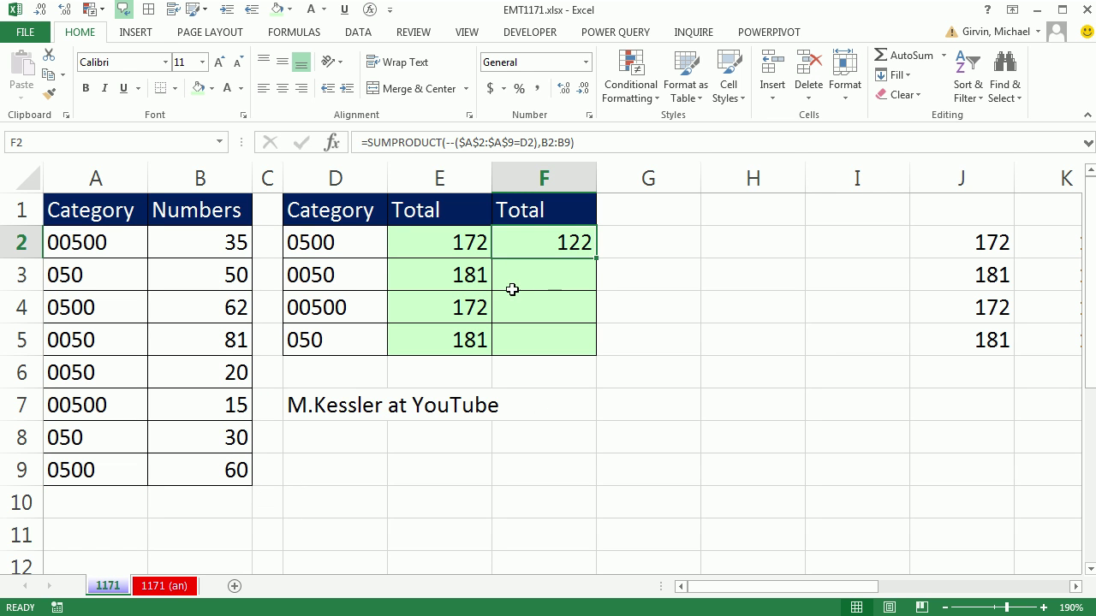
double_click(597, 257)
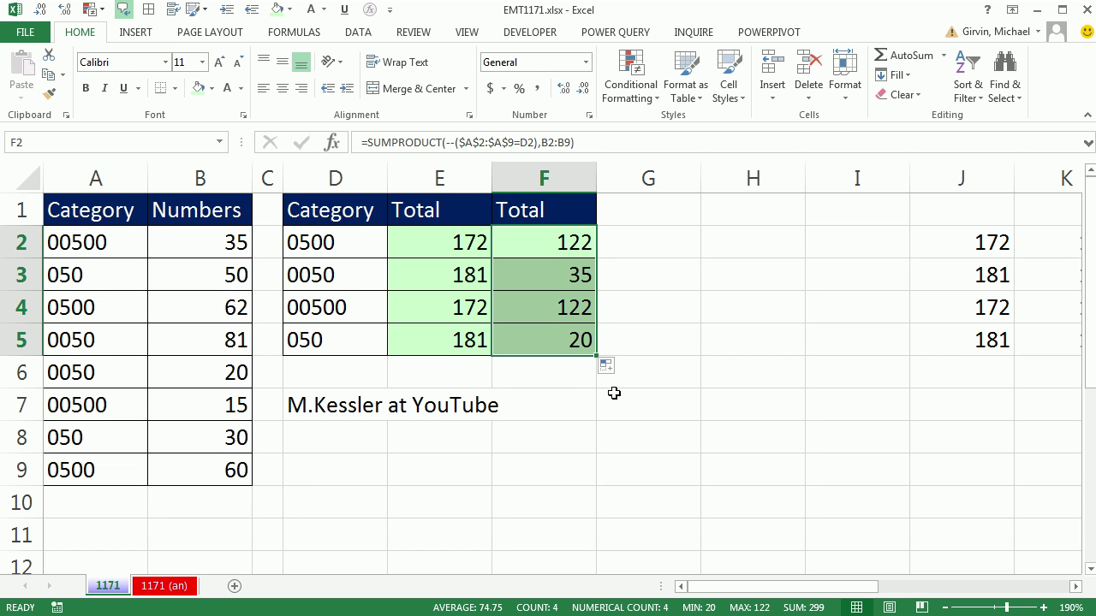
click(531, 339)
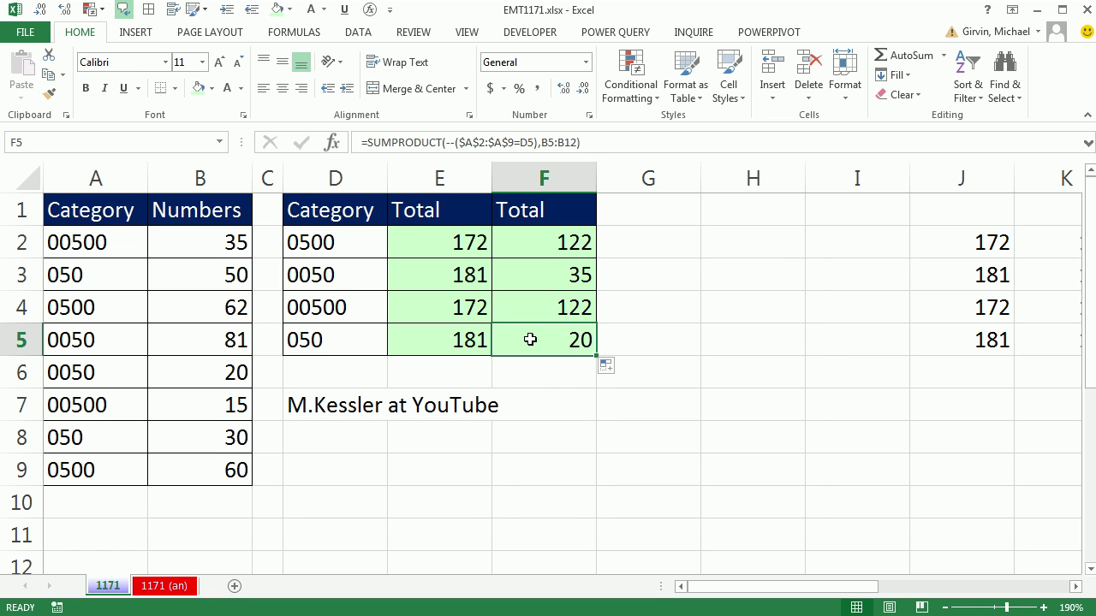
Lock the second SUMPRODUCT array in F2 as the absolute range $B$2:$B$9 and refill the formula down through F5.
key(F2)
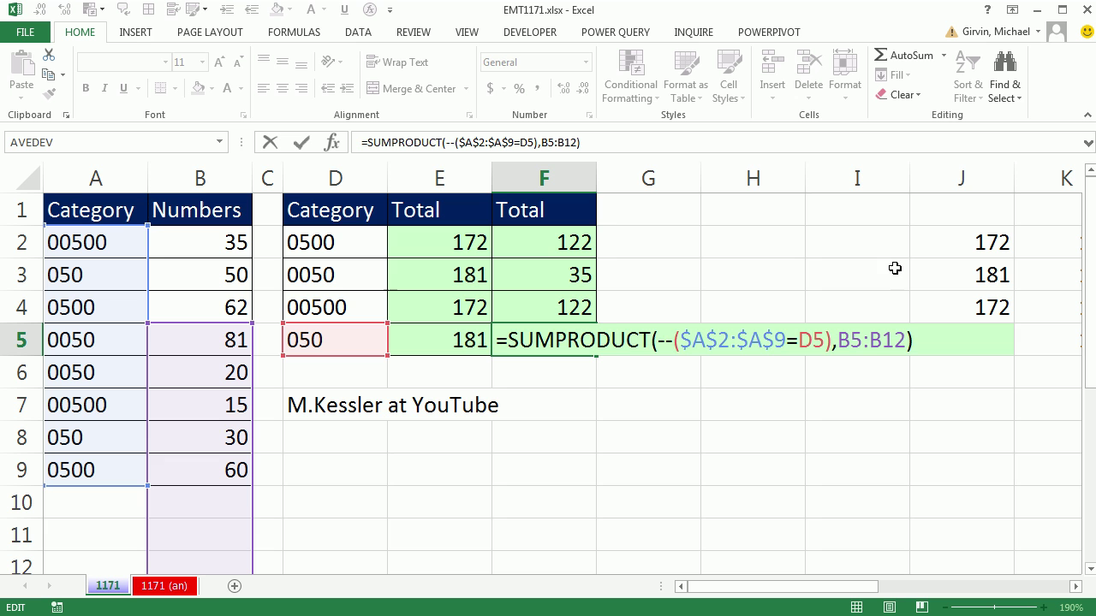
key(Escape)
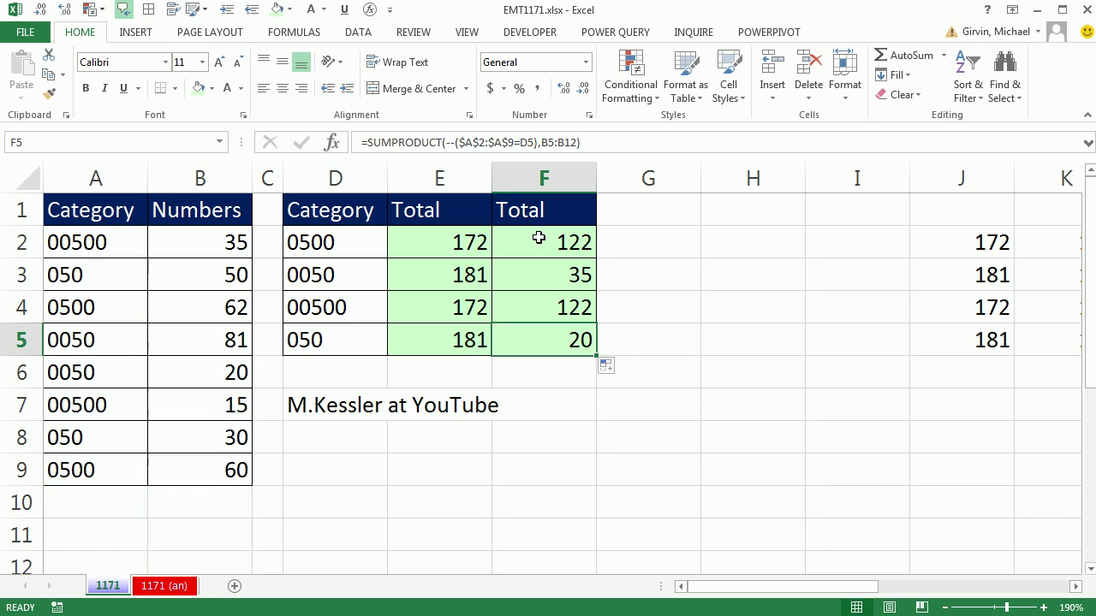
click(543, 242)
key(F2)
click(836, 248)
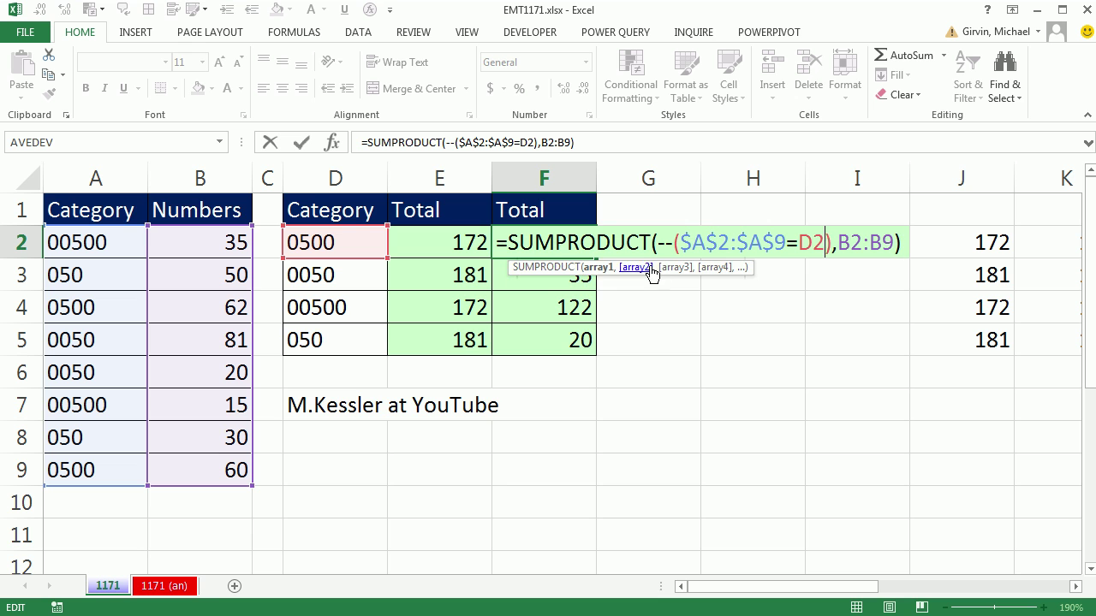
click(641, 268)
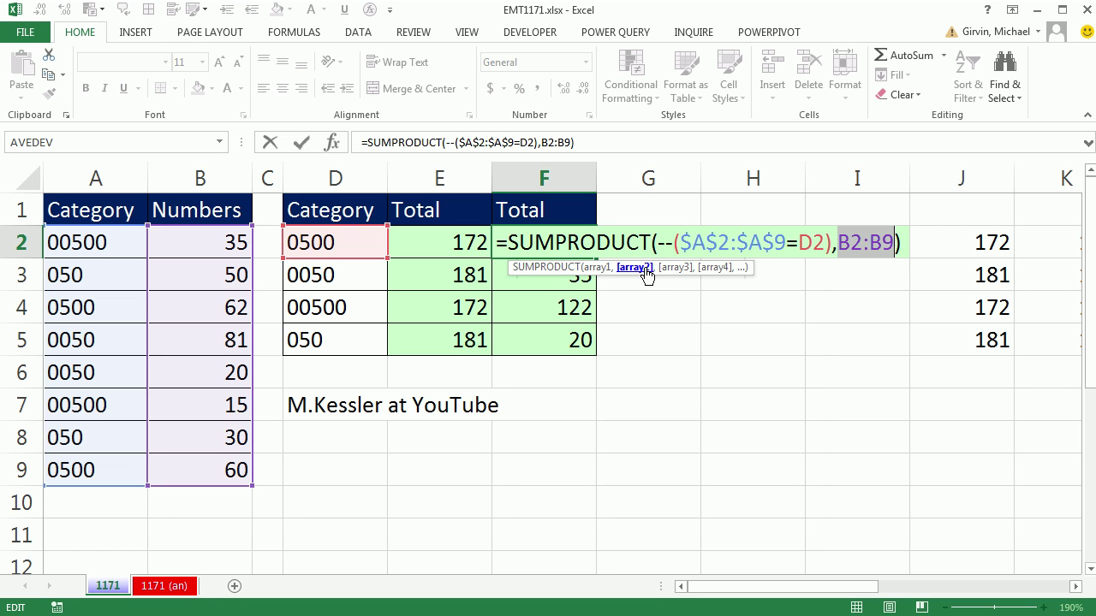
key(F4)
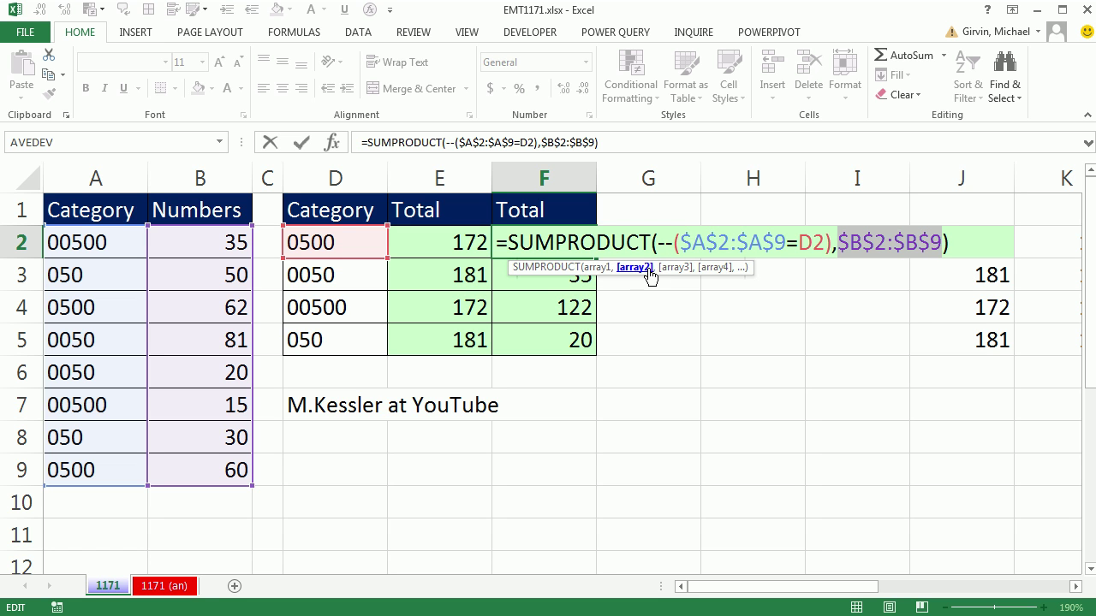
key(ctrl+Return)
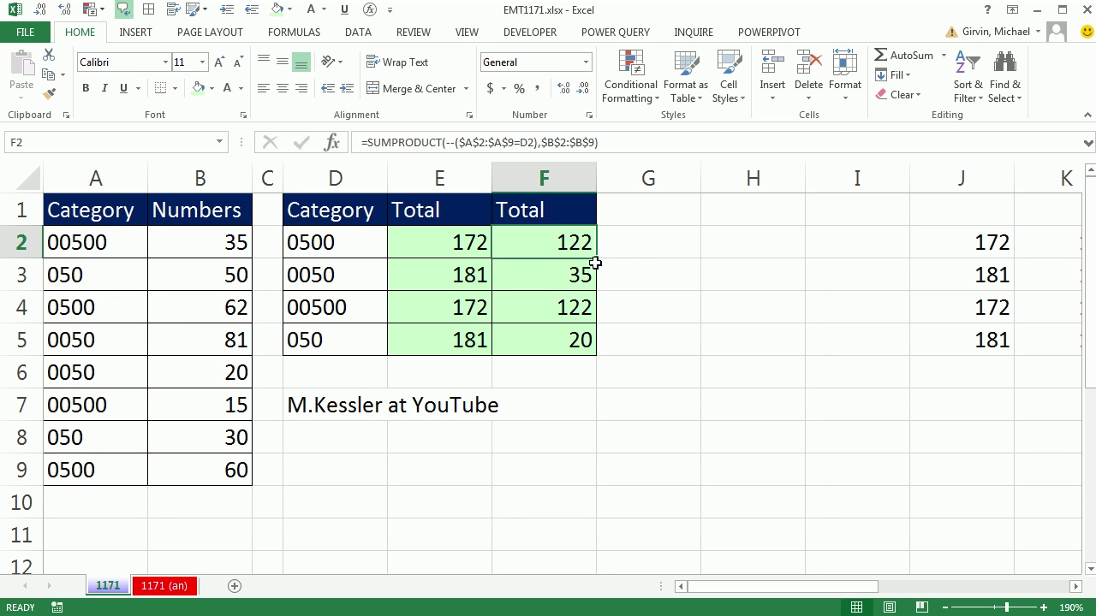
double_click(595, 259)
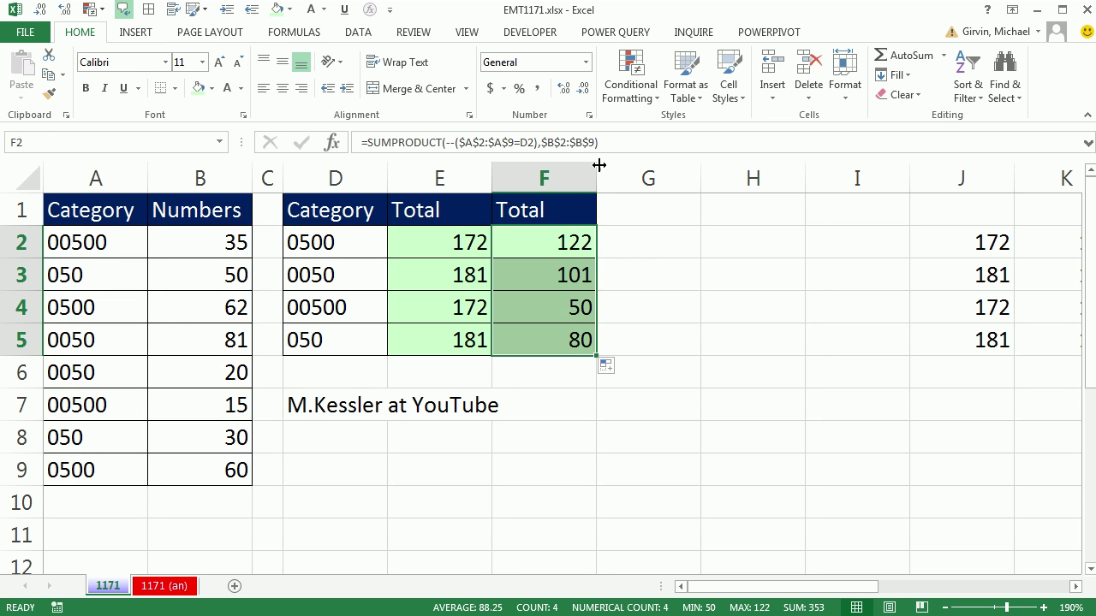
Inspect the copied SUMPRODUCT formula in F5 and check its total against the numbers in B3 and B8.
click(568, 336)
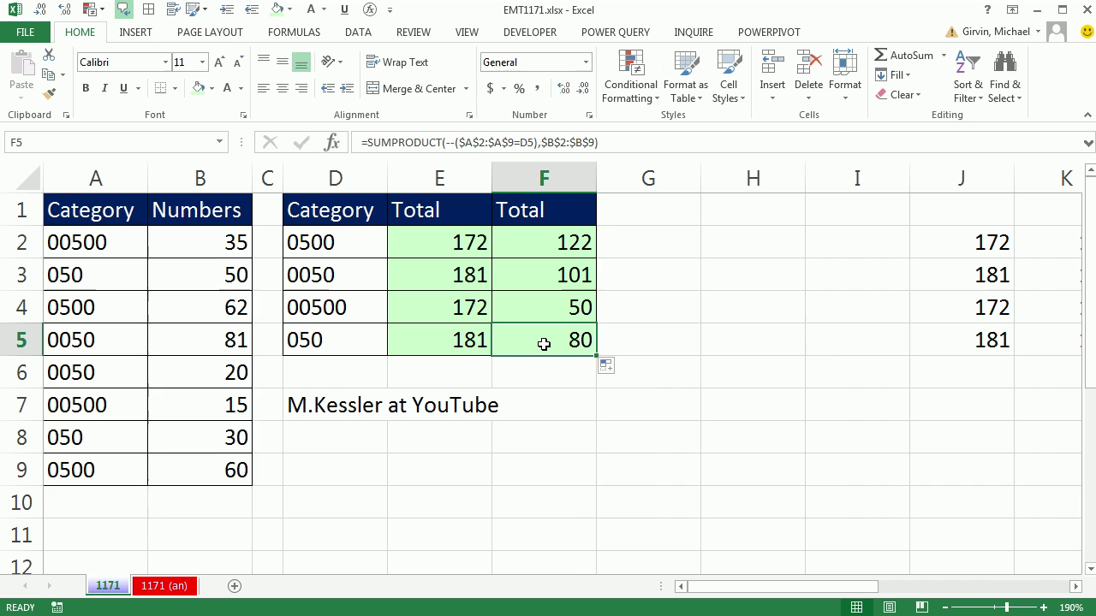
double_click(538, 343)
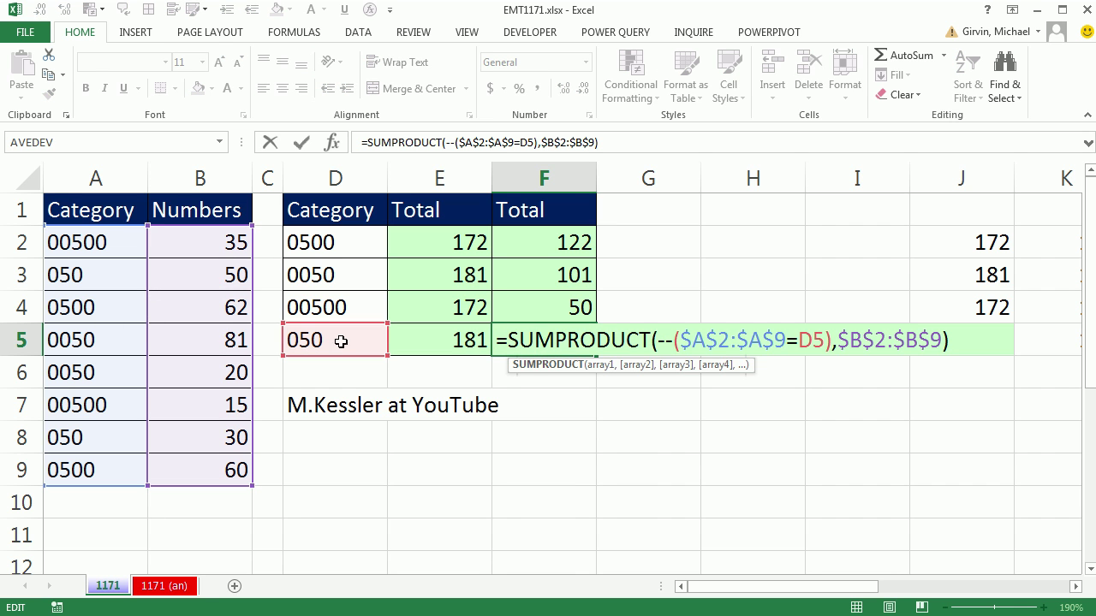
key(Escape)
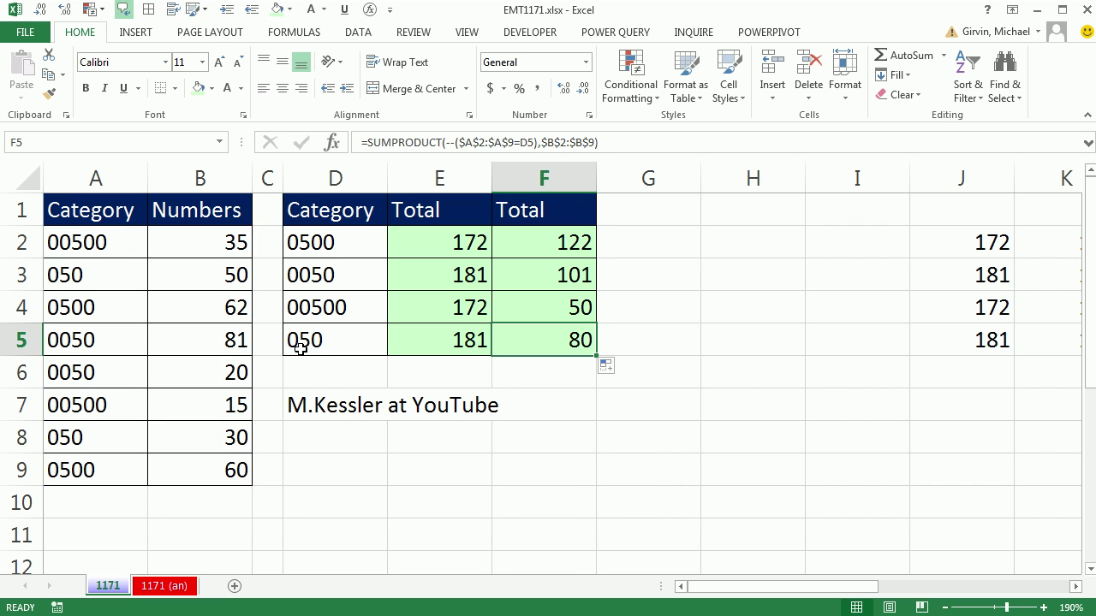
click(220, 275)
ctrl+click(232, 433)
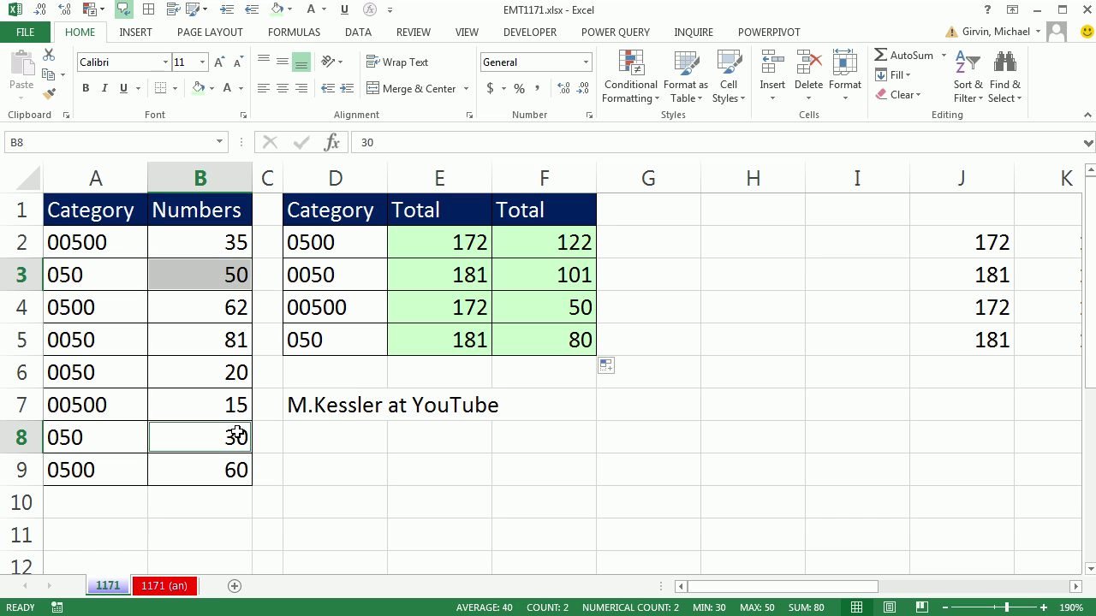
Open the SUMPRODUCT formula in F2 to review its arrays.
click(570, 242)
key(F2)
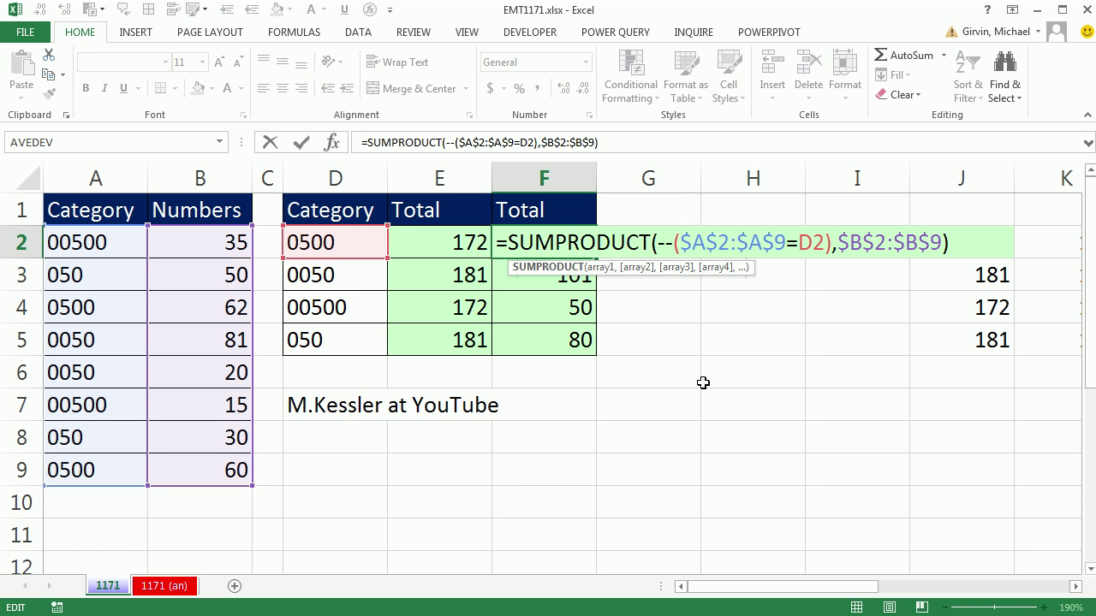